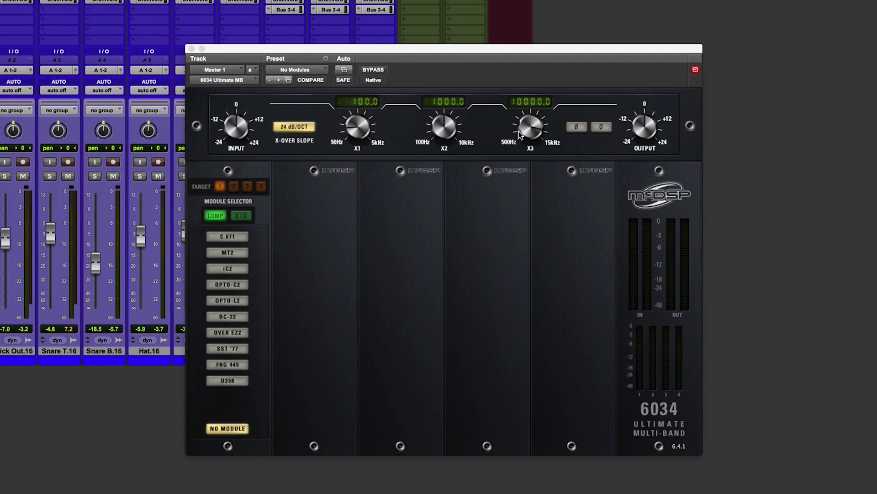
Step: Lower the upper crossovers to about 772.7 Hz and 7514.9 Hz, and target band 1
drag(533, 132, 436, 135)
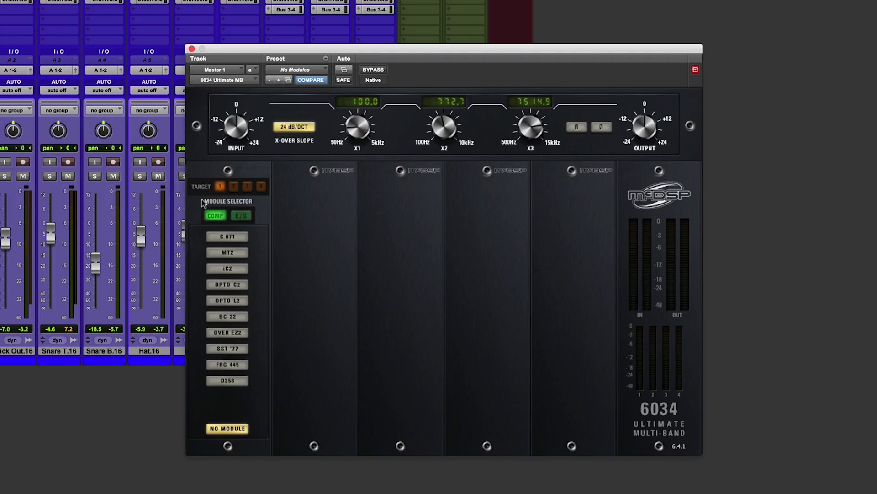
click(234, 186)
Step: Audition the compressor modules on band 1, then settle on D358
click(220, 238)
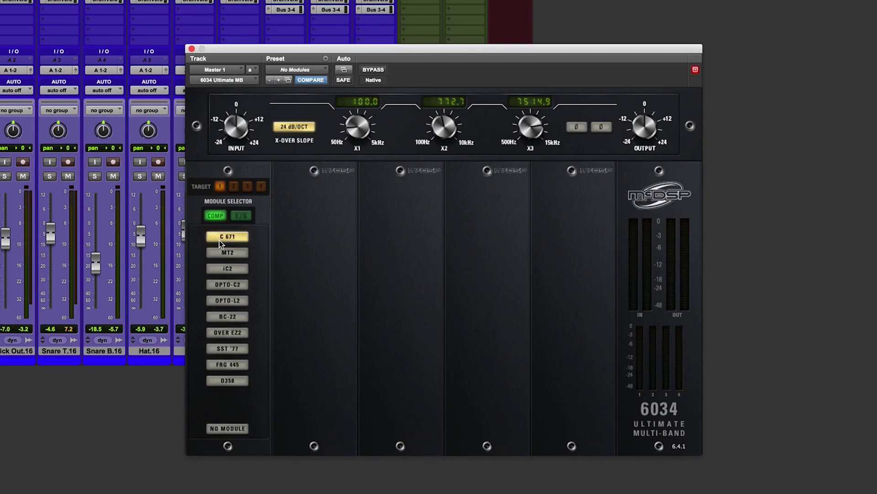
click(221, 254)
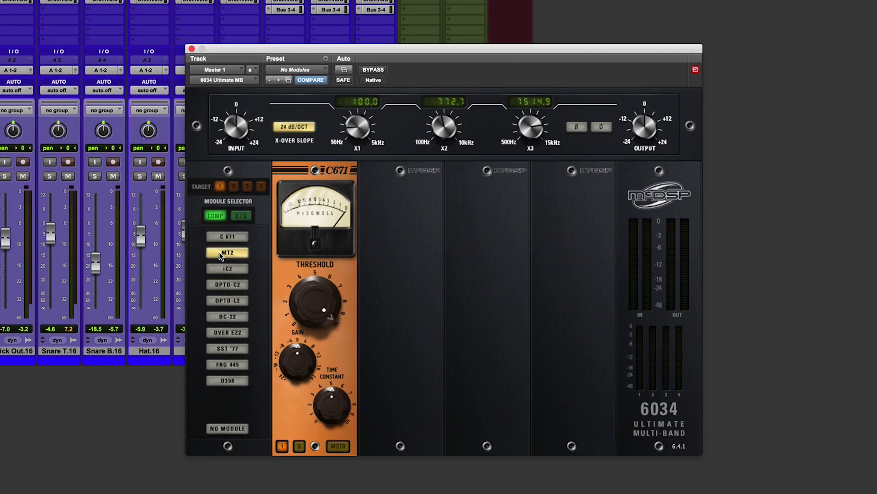
click(221, 269)
click(220, 283)
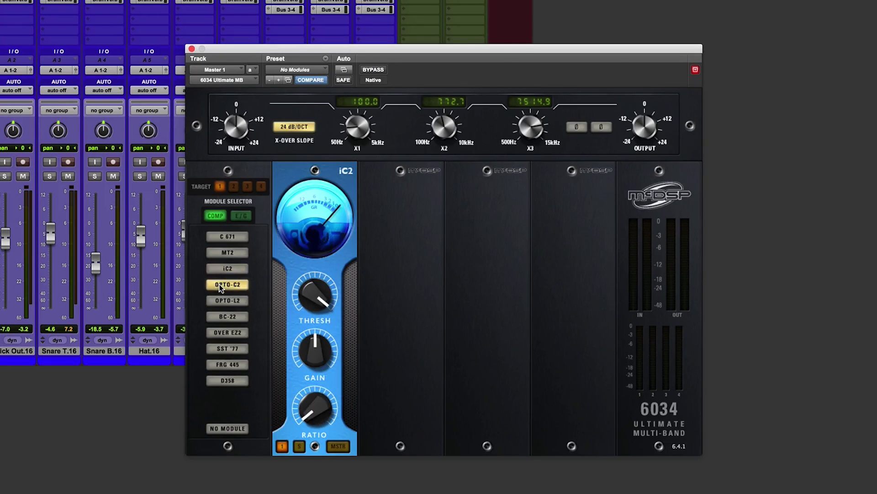
click(218, 301)
click(218, 316)
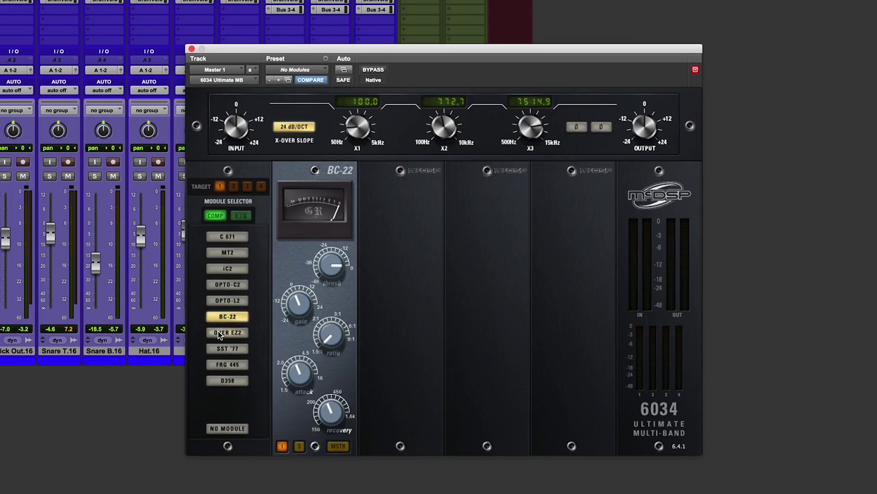
click(218, 333)
click(218, 348)
click(219, 365)
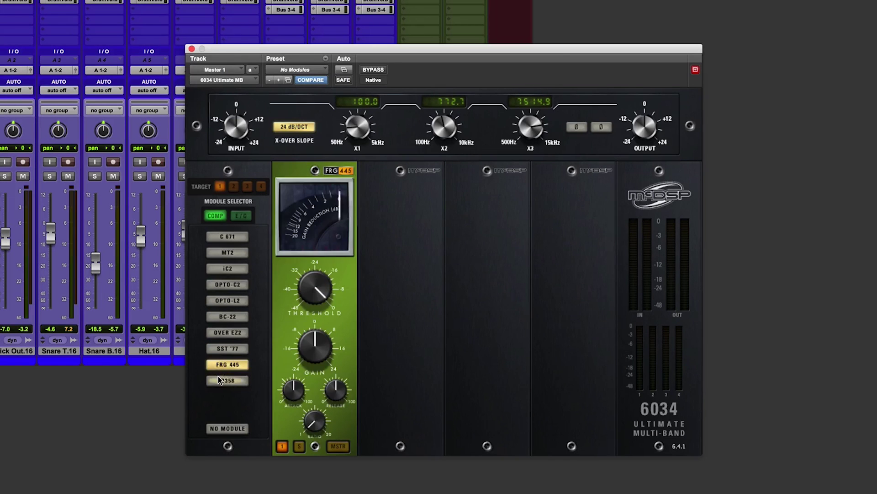
click(218, 378)
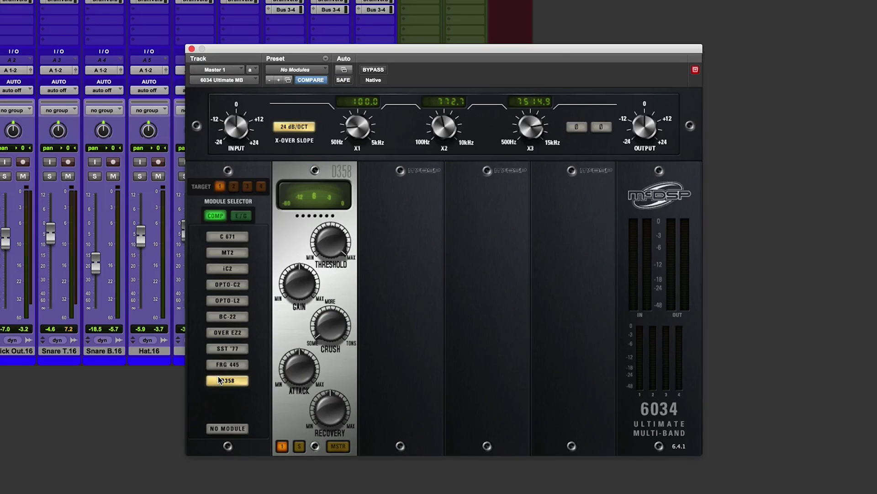
Step: Load OPTO-C2 into band 2, BC-22 into band 3 and SST '77 into band 4
click(234, 186)
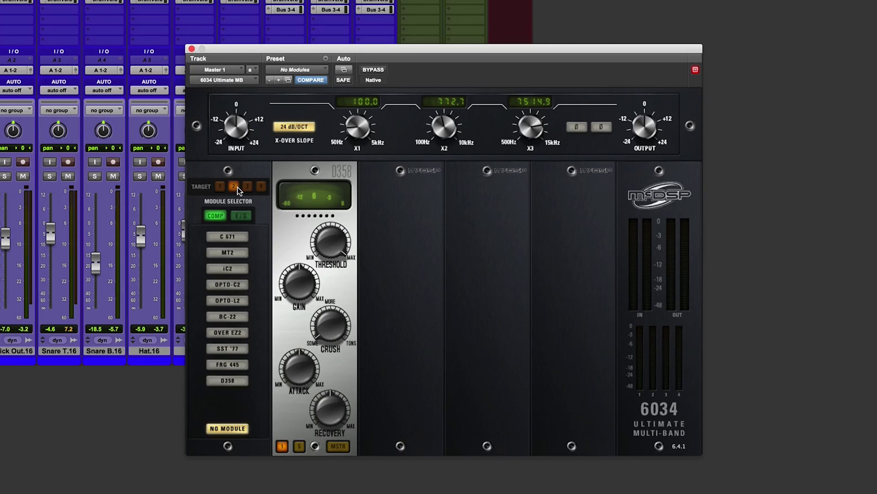
click(232, 236)
click(232, 251)
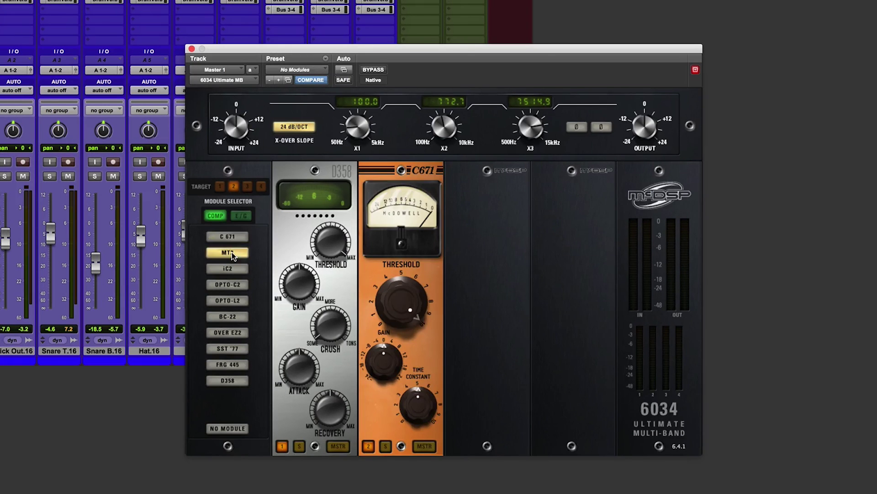
click(231, 267)
click(230, 284)
click(247, 186)
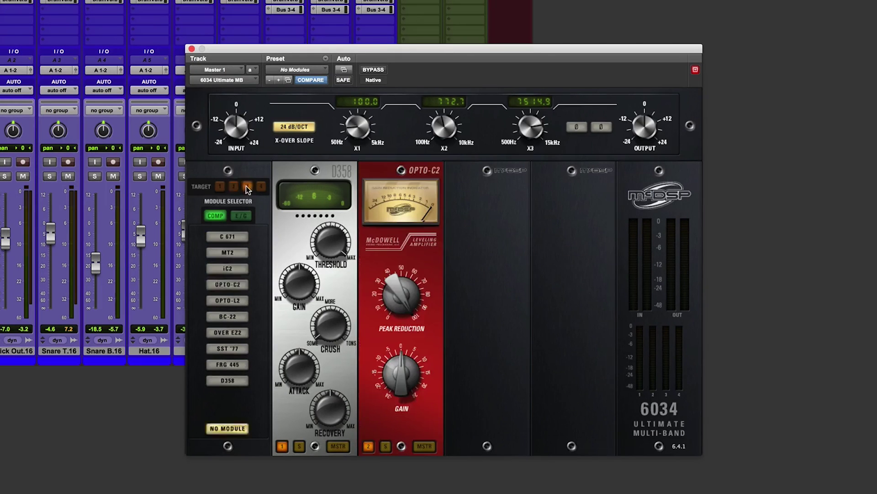
click(229, 316)
click(261, 187)
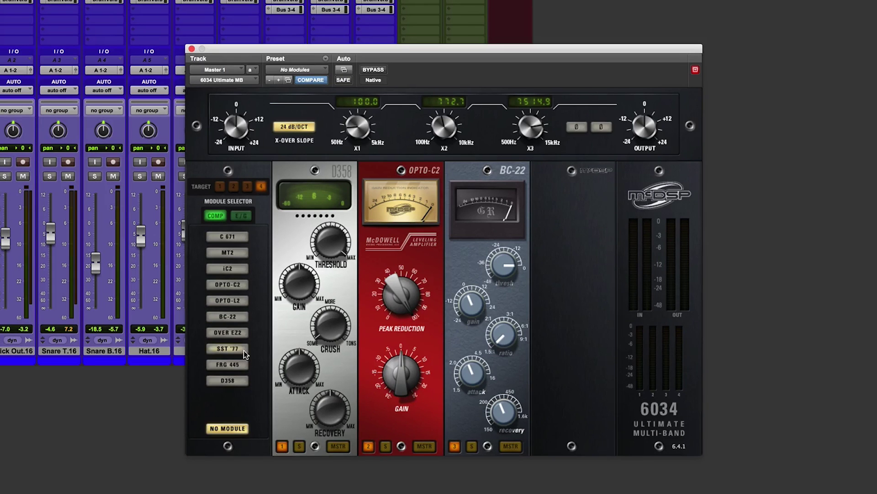
click(235, 348)
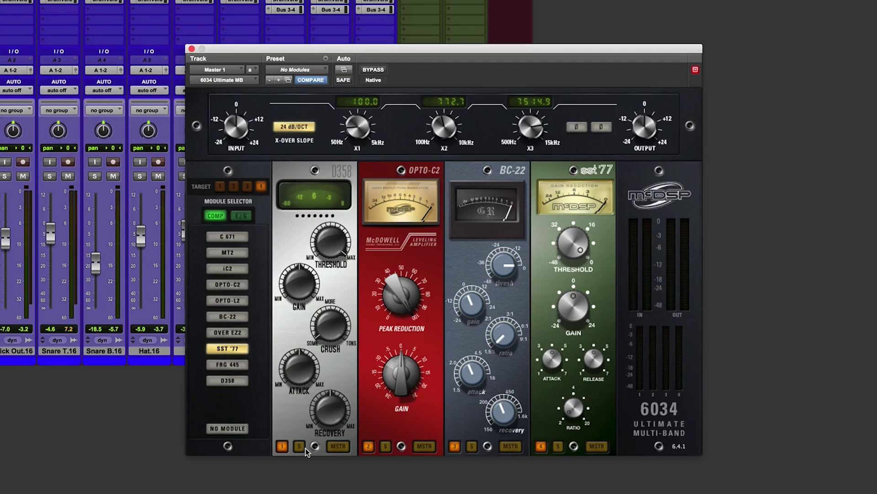
Step: With band 1 as master, raise the D358 threshold and lower SST '77's. Then unlink and bypass
click(338, 446)
drag(329, 242, 395, 310)
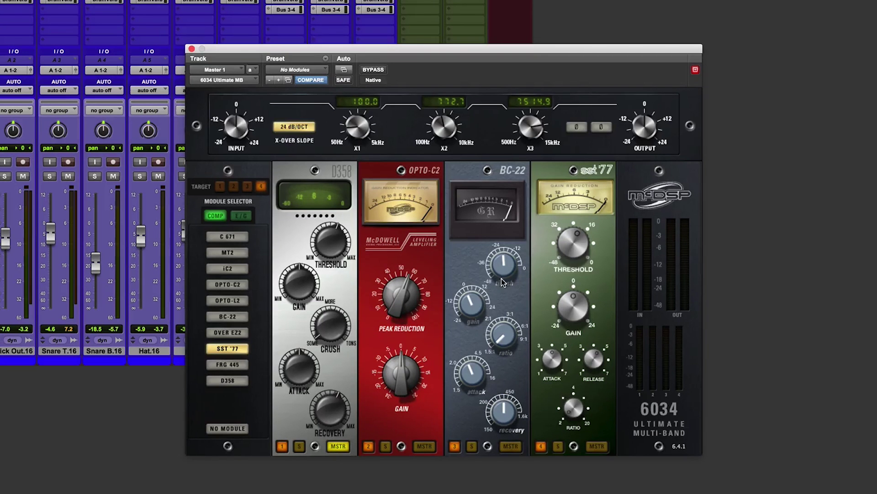
drag(574, 237, 574, 269)
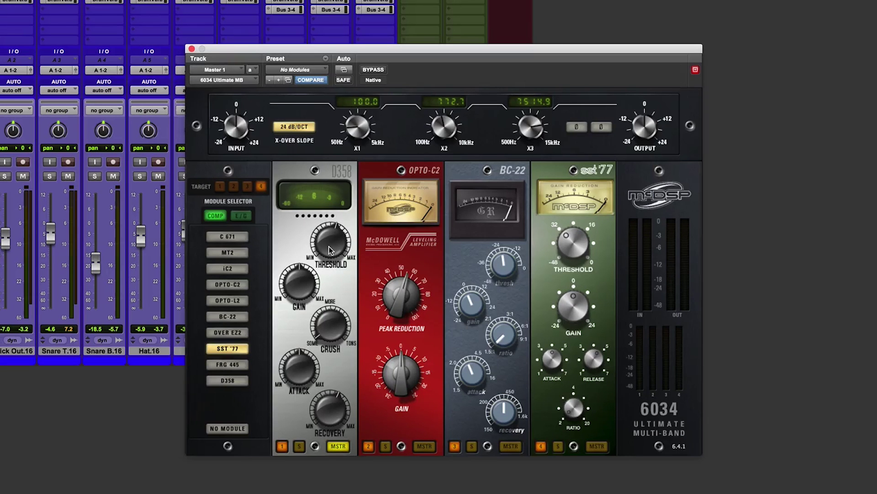
click(335, 447)
click(369, 71)
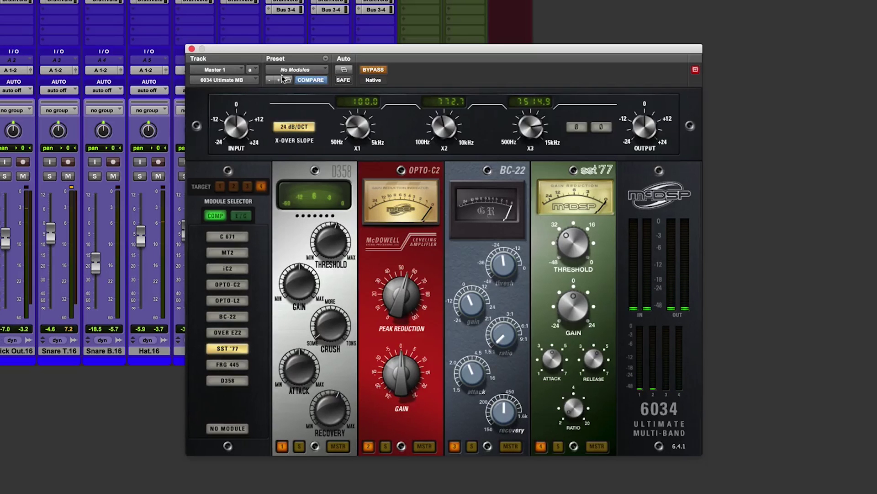
Step: Load the Drum Bus preset from the Drums folder, then A/B it against bypass
click(286, 79)
click(371, 67)
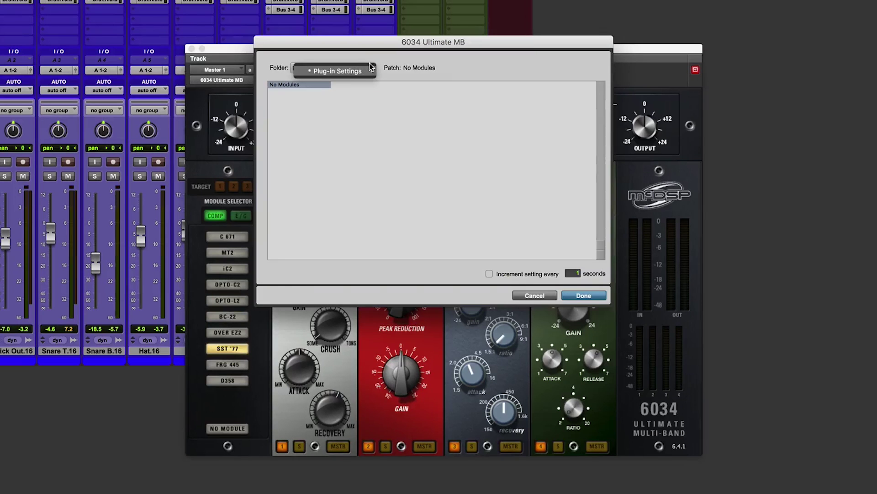
mouse_move(368, 70)
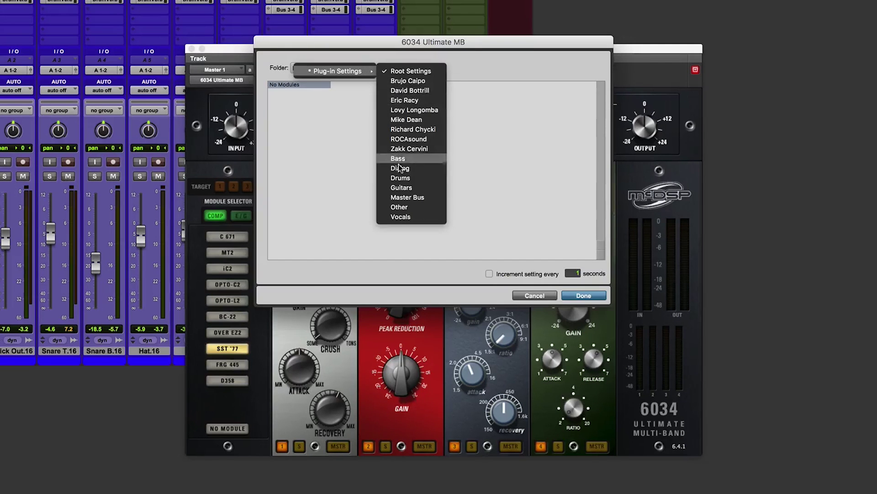
click(400, 179)
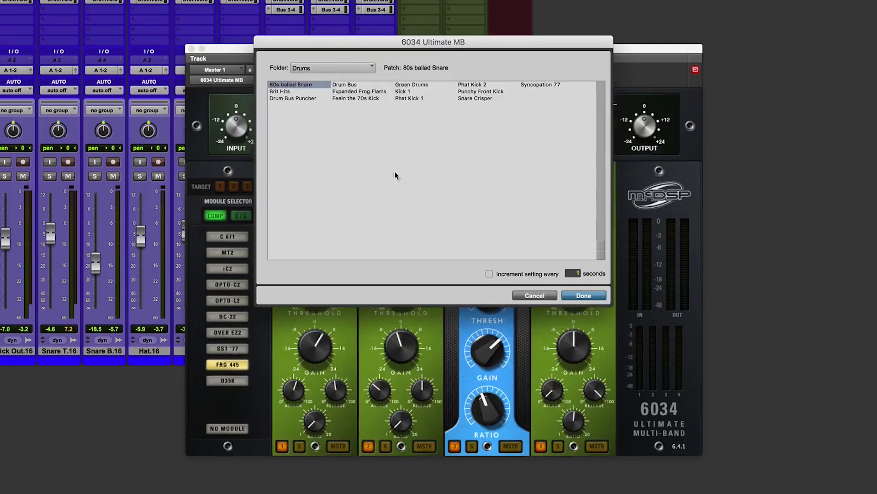
click(346, 85)
click(584, 295)
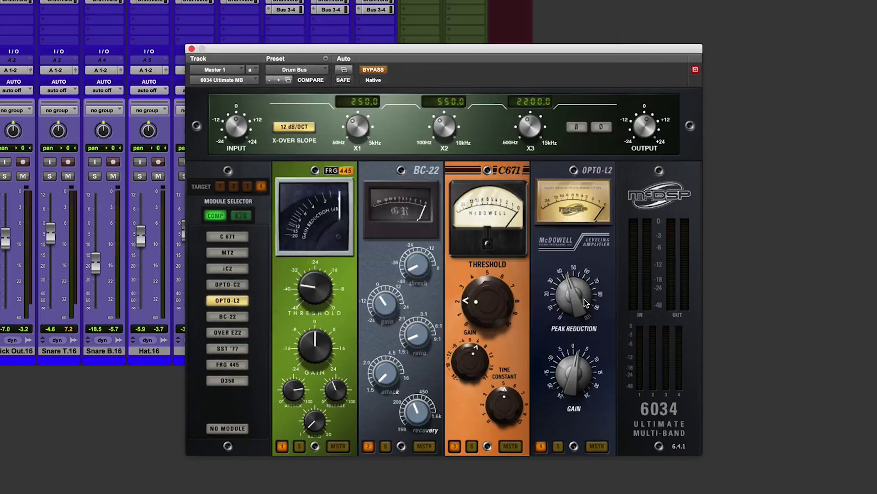
click(369, 70)
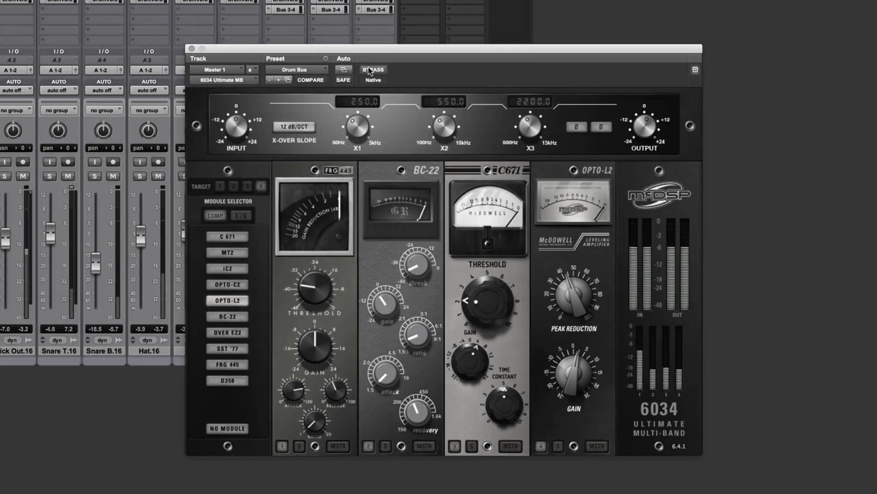
click(370, 69)
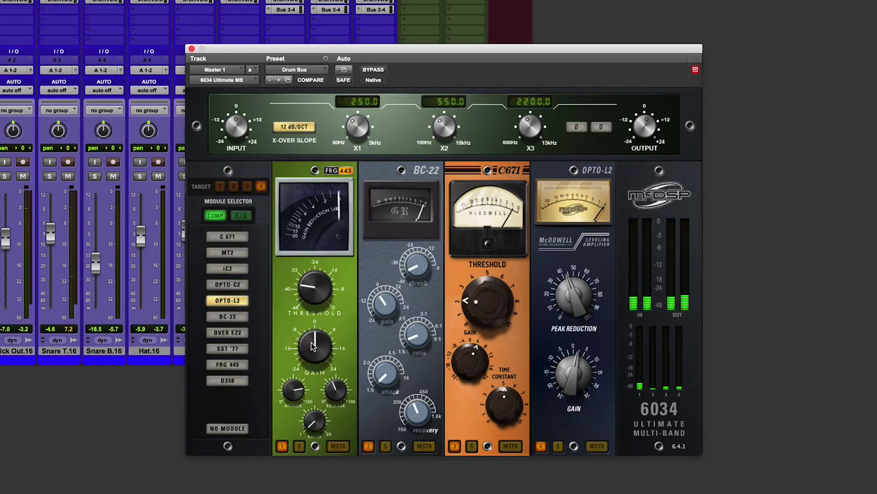
Step: Set the FRG 445 gain to -3.5 and, with band 1 soloed, raise the first crossover to about 335 Hz
drag(311, 343, 309, 352)
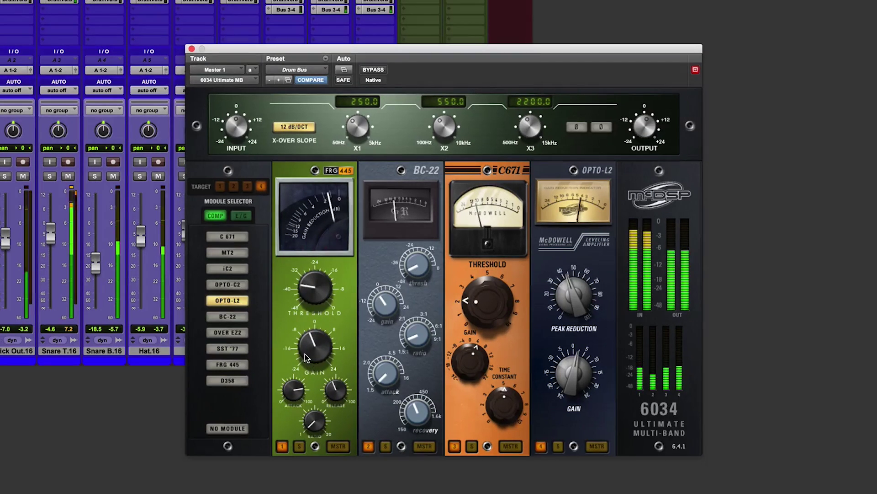
drag(309, 352, 305, 350)
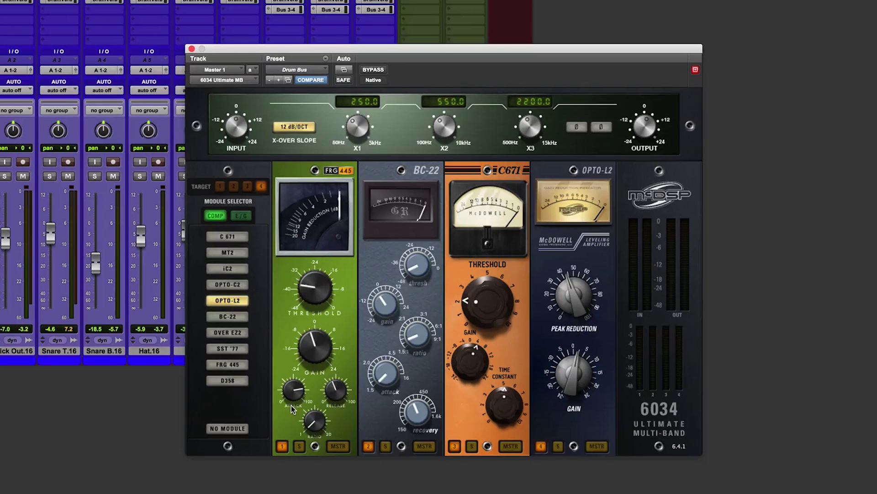
click(300, 446)
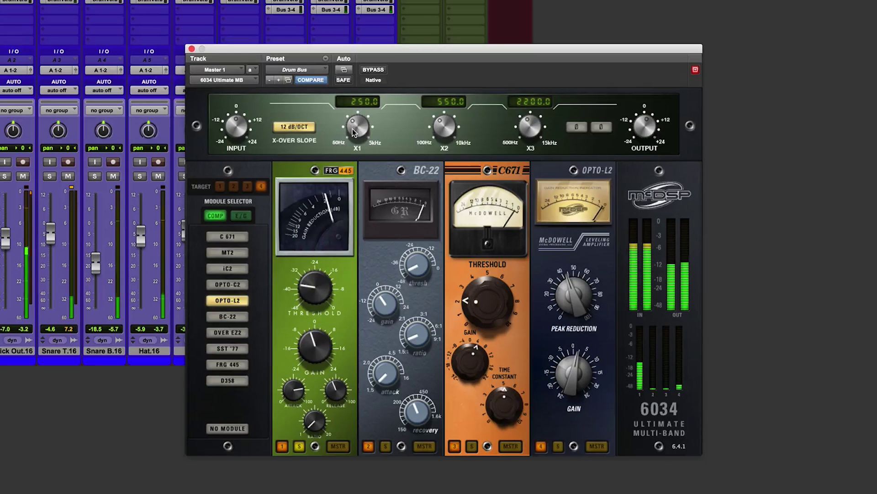
drag(353, 133, 362, 154)
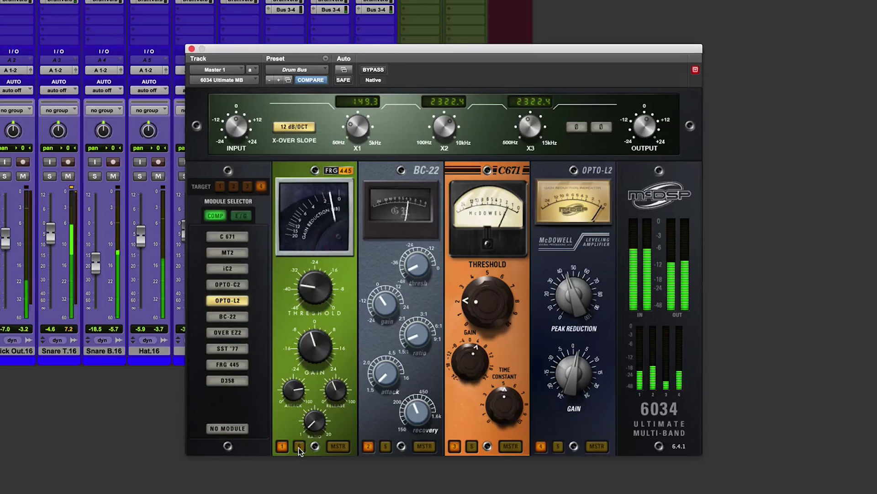
Step: With band 2 soloed, lower the second crossover to about 522 Hz and raise the BC-22 ratio
click(386, 446)
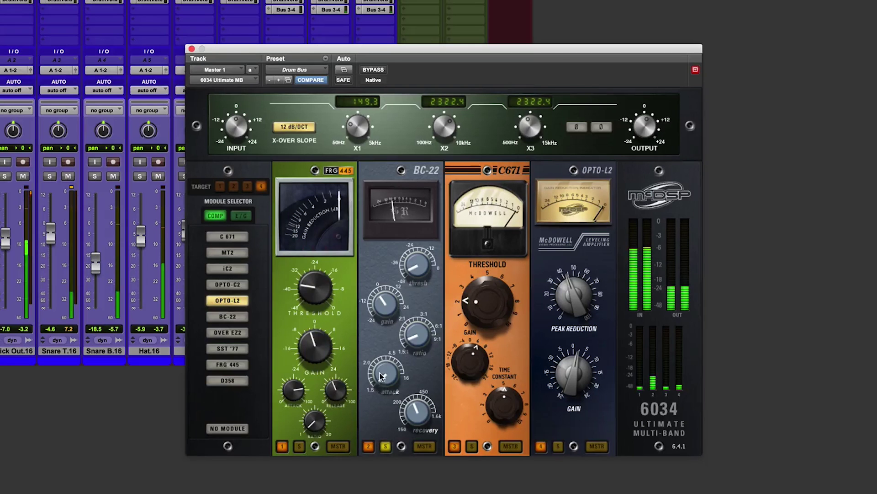
drag(440, 139, 437, 169)
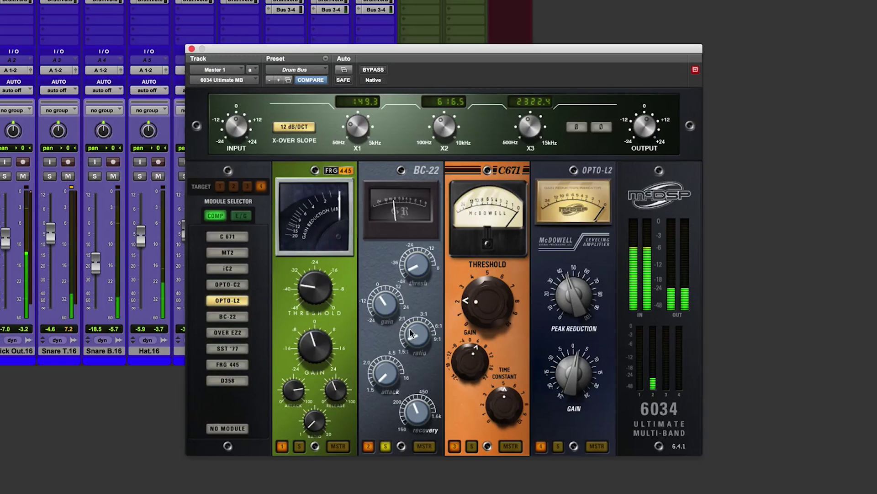
drag(410, 334, 385, 396)
click(386, 446)
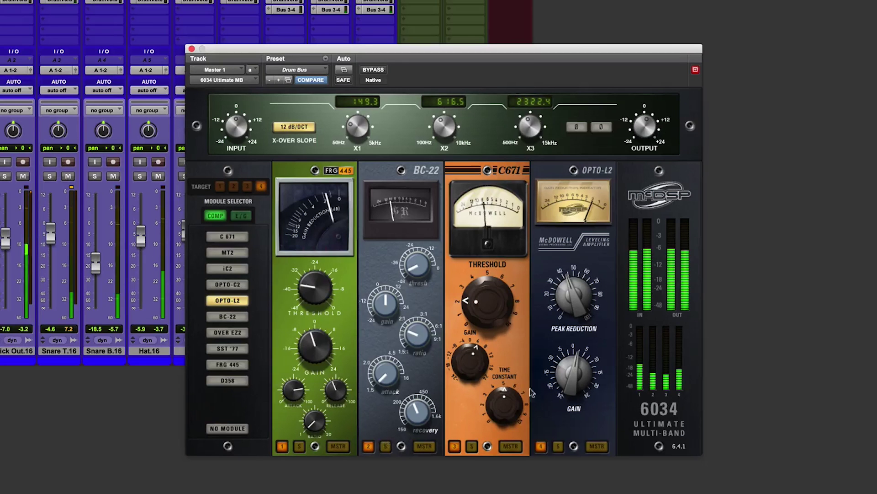
Step: With band 4 soloed, raise the top crossover to about 6101.6 Hz, then unsolo it
click(558, 446)
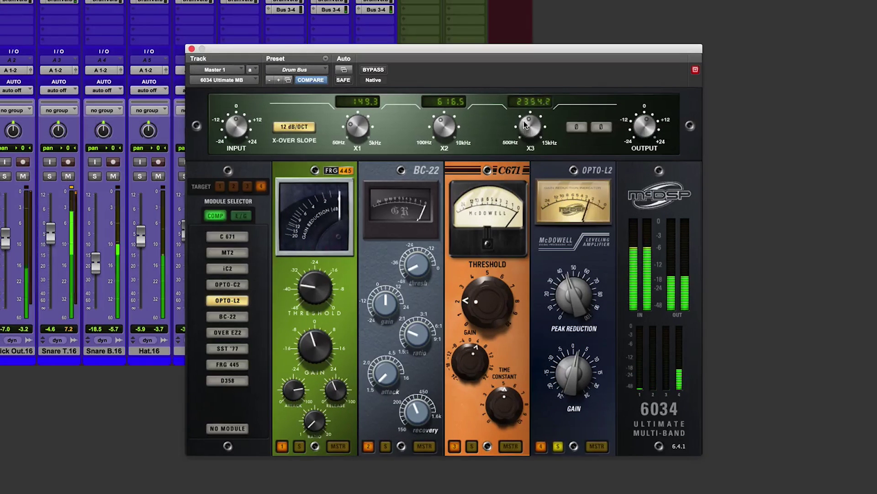
drag(529, 129, 526, 104)
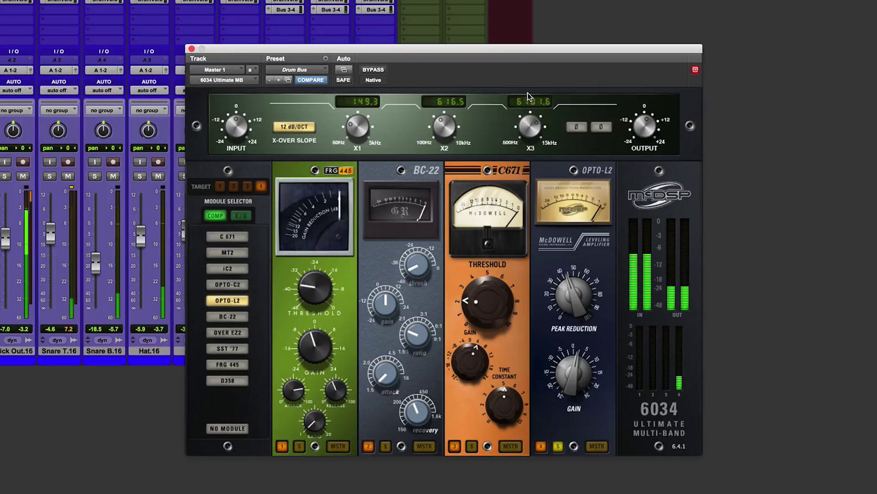
click(558, 447)
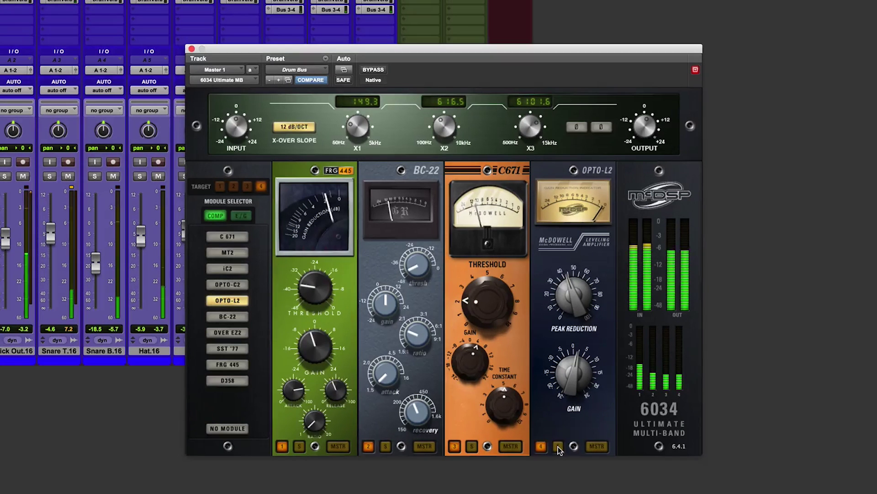
Step: Load the Green Drums preset, play the drum mix and compare it against bypass
click(288, 80)
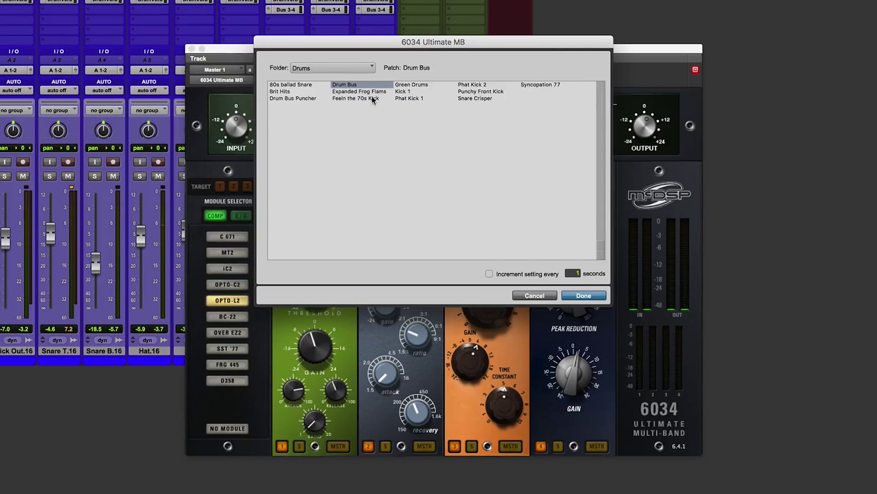
click(408, 86)
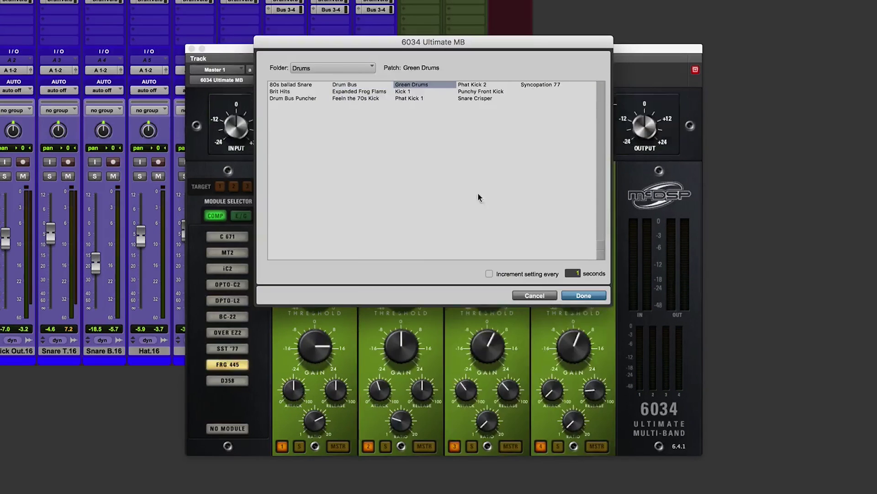
click(579, 296)
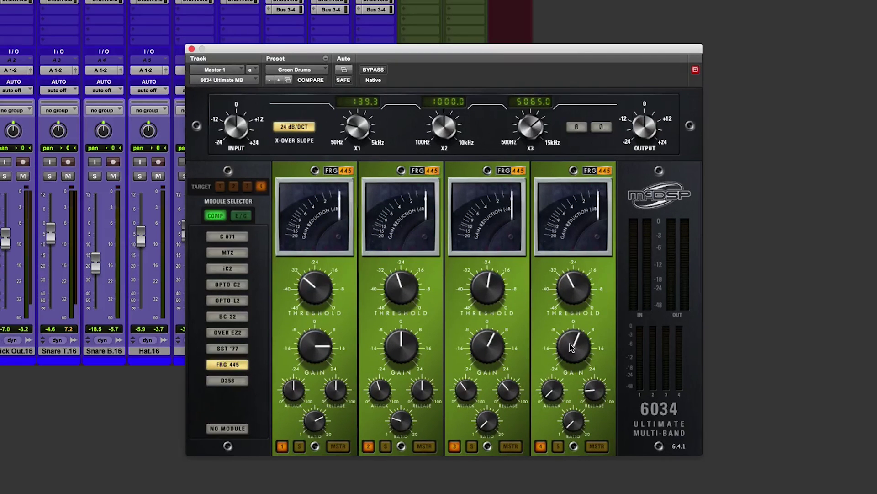
key(space)
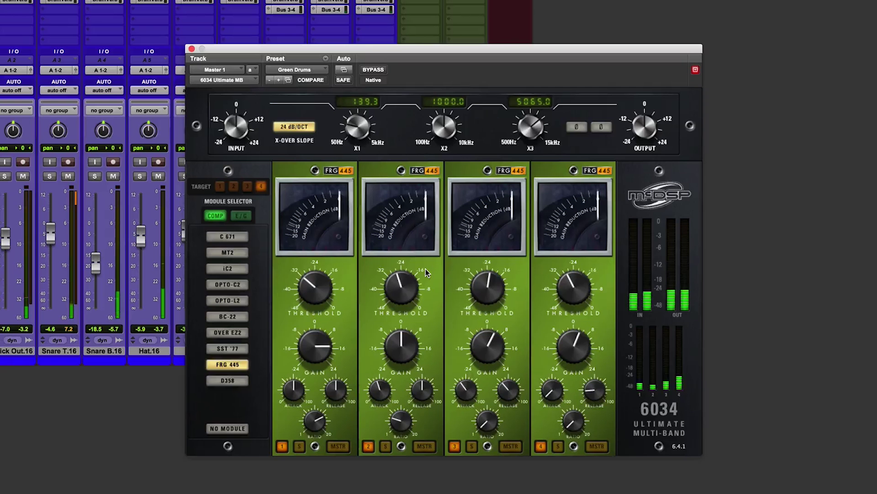
click(373, 69)
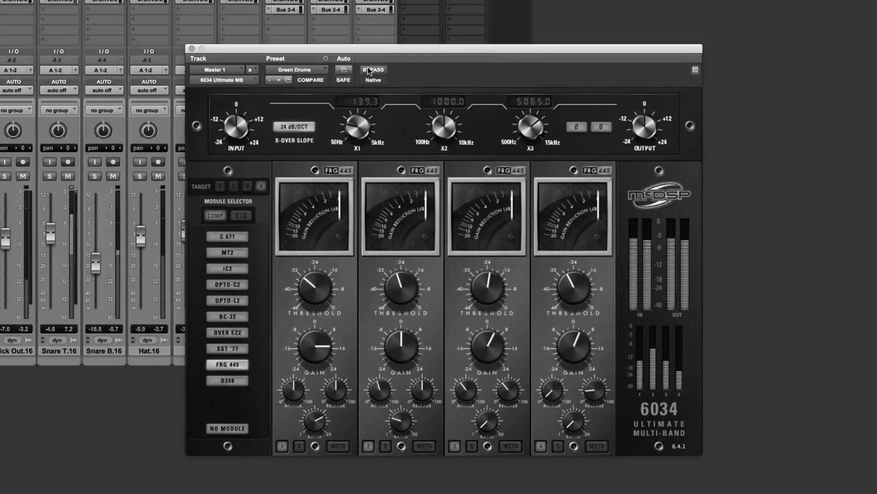
click(369, 71)
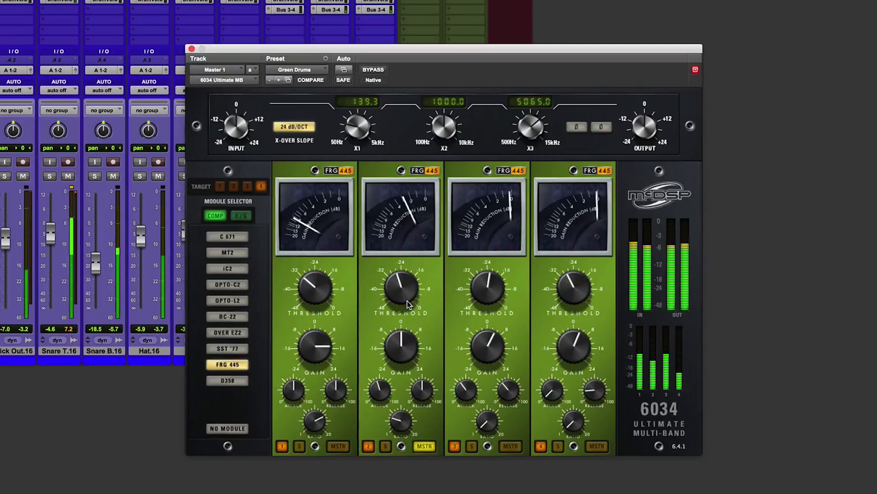
Step: Lower band 2's linked threshold to about -22.5, raise band 1's gain to about 9.2, and leave no band as master
mouse_move(399, 292)
mouse_down()
mouse_move(391, 340)
mouse_move(405, 286)
mouse_up()
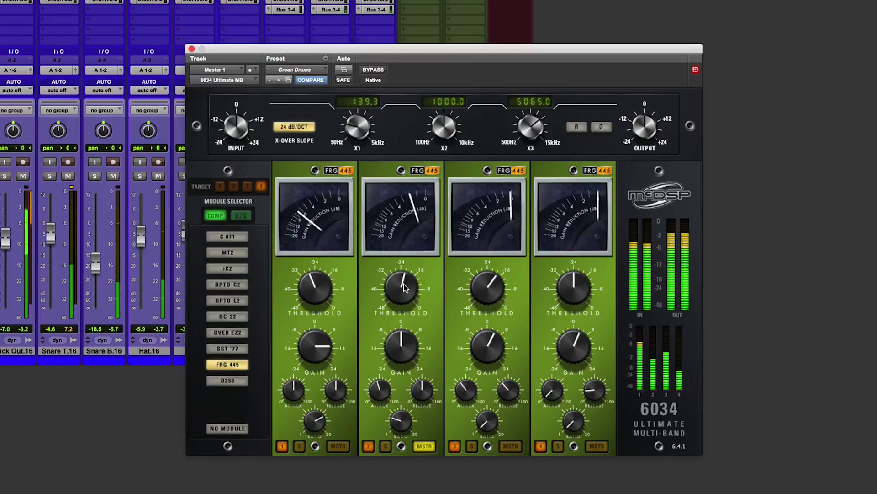
click(423, 446)
mouse_move(316, 356)
mouse_down()
mouse_move(315, 368)
mouse_move(310, 341)
mouse_move(310, 355)
mouse_up()
click(338, 447)
click(336, 446)
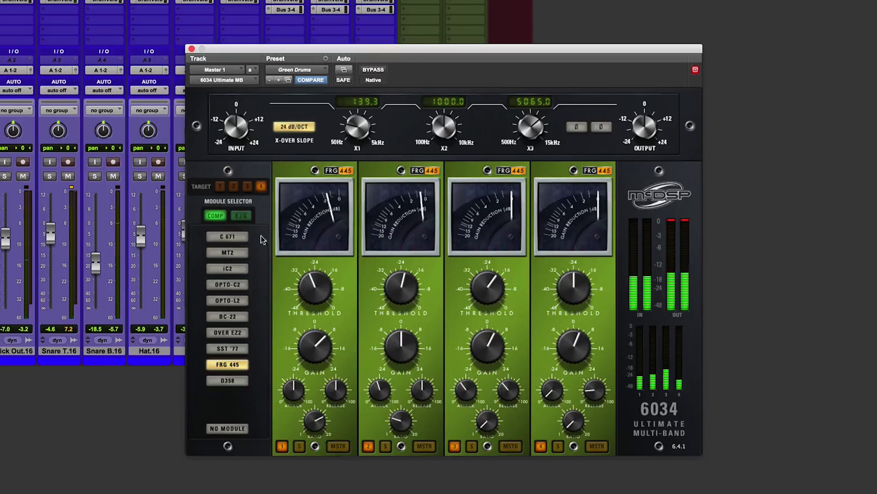
Step: Swap band 1 to the C671 compressor and start playback
click(218, 187)
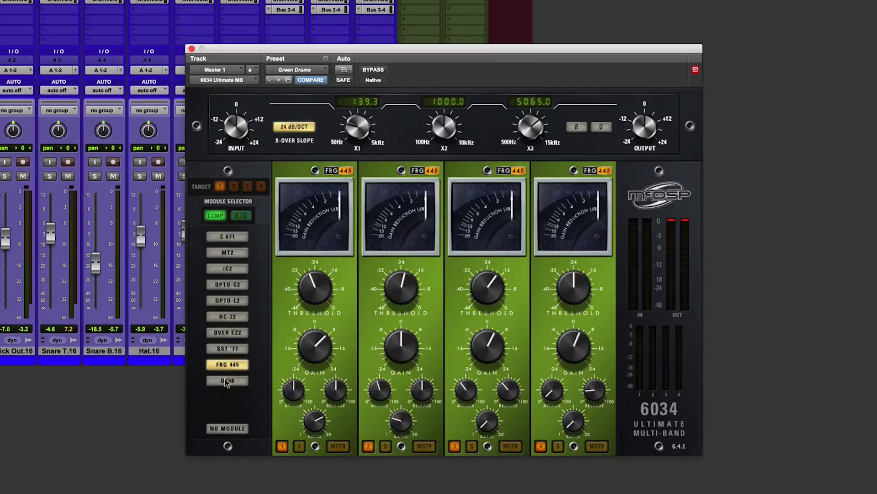
click(227, 236)
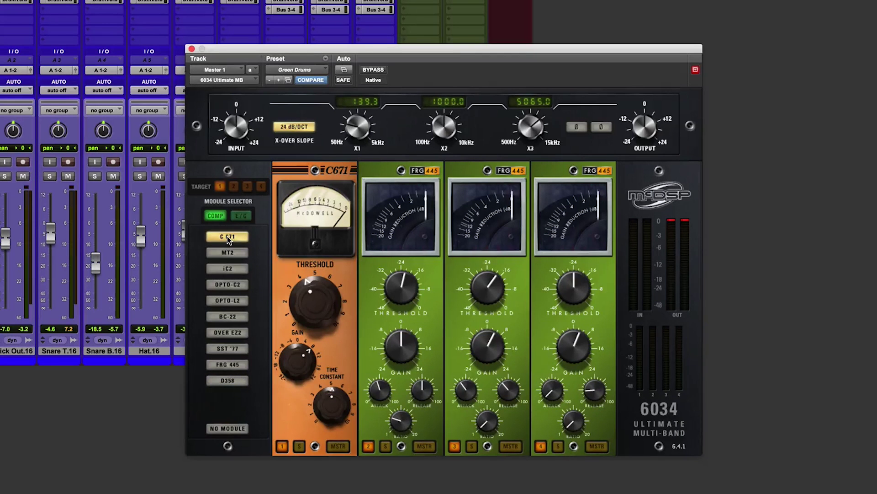
key(space)
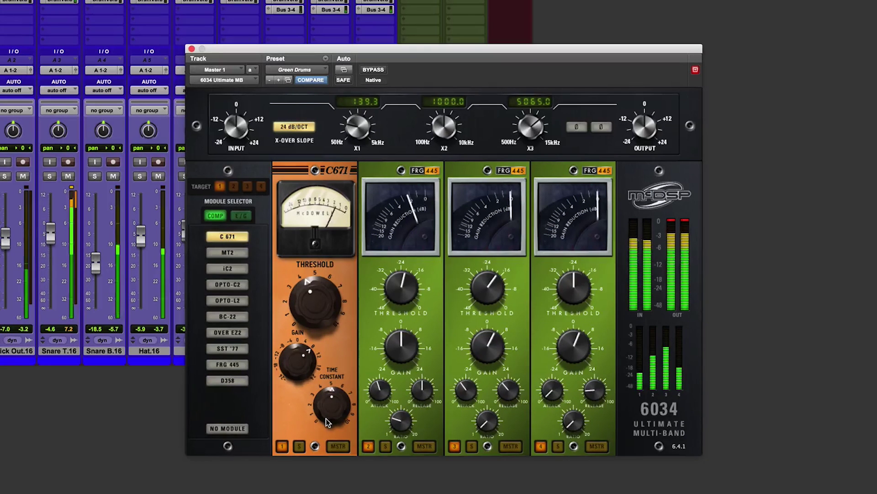
Step: With band 1 soloed, set the first crossover to 183.7 Hz, threshold about -35.3 and gain 9.0, then unsolo
click(297, 449)
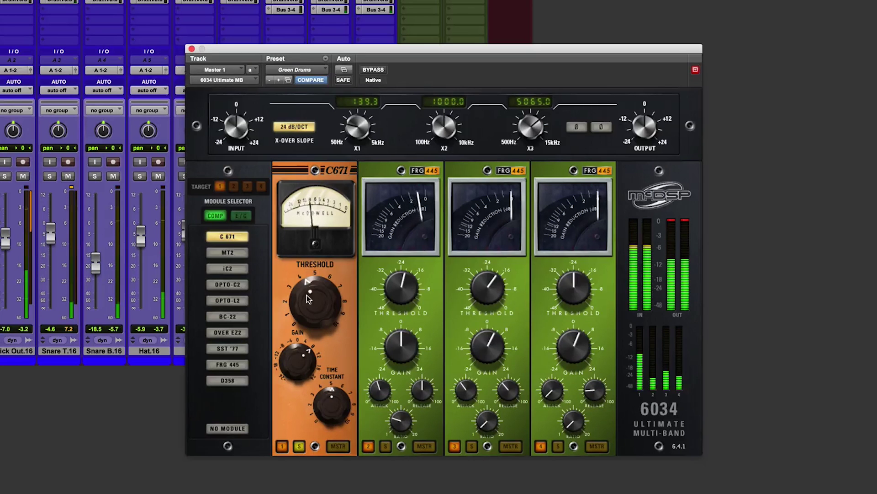
drag(348, 130, 356, 127)
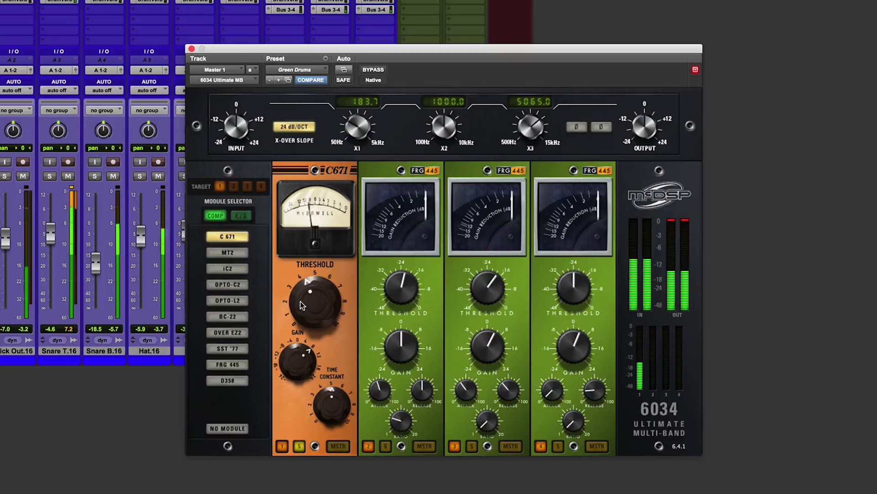
mouse_move(300, 303)
mouse_down()
mouse_move(308, 276)
mouse_move(305, 318)
mouse_up()
click(295, 364)
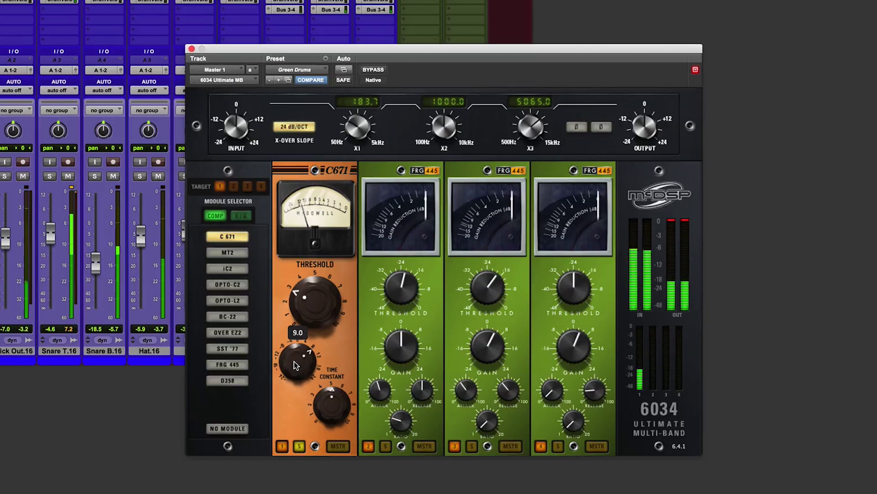
click(300, 449)
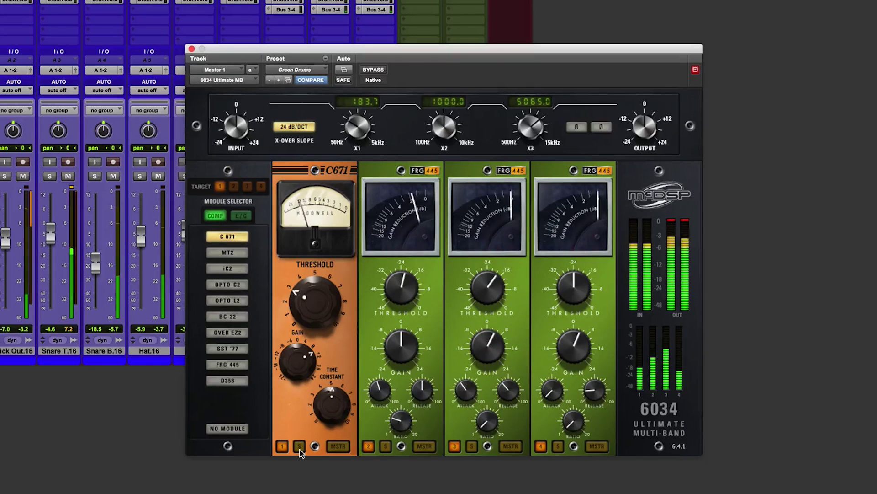
Step: Load the Phat Kick 2 preset
click(289, 79)
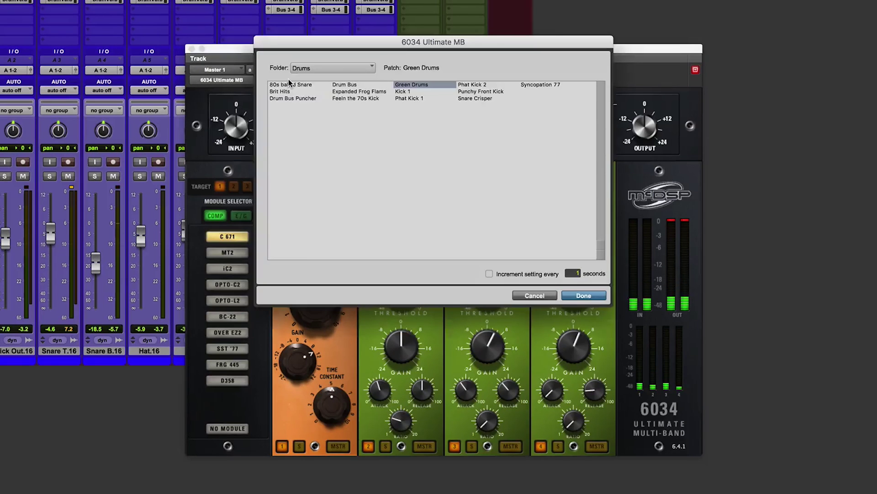
click(473, 85)
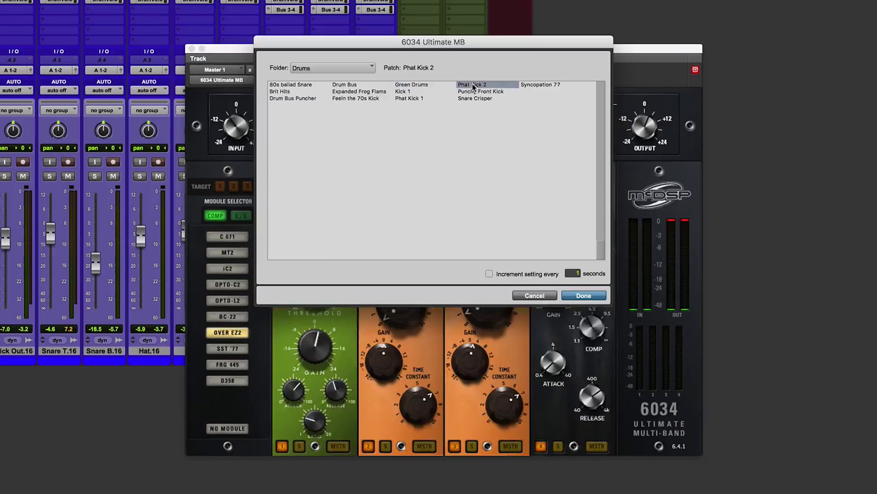
click(575, 291)
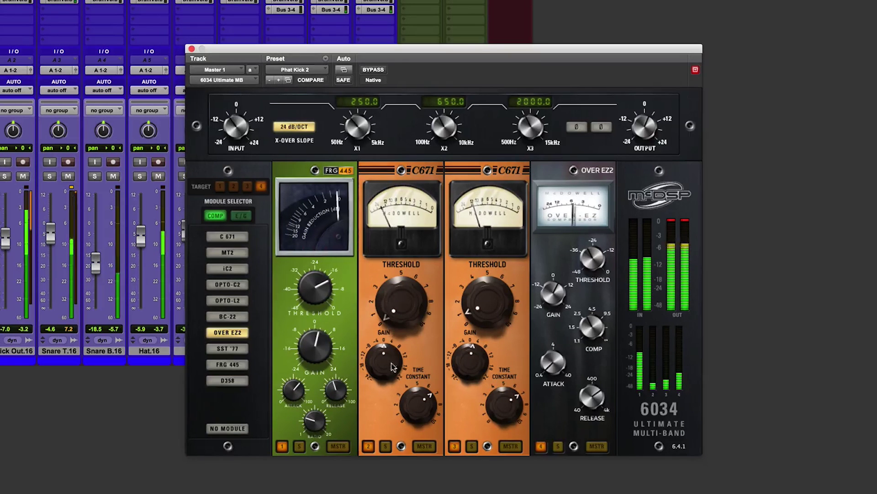
Step: Raise band 2's C671 gain to about 15.9, band 3's to about 8.3, and the OVER EZ2 gain
drag(380, 369, 393, 336)
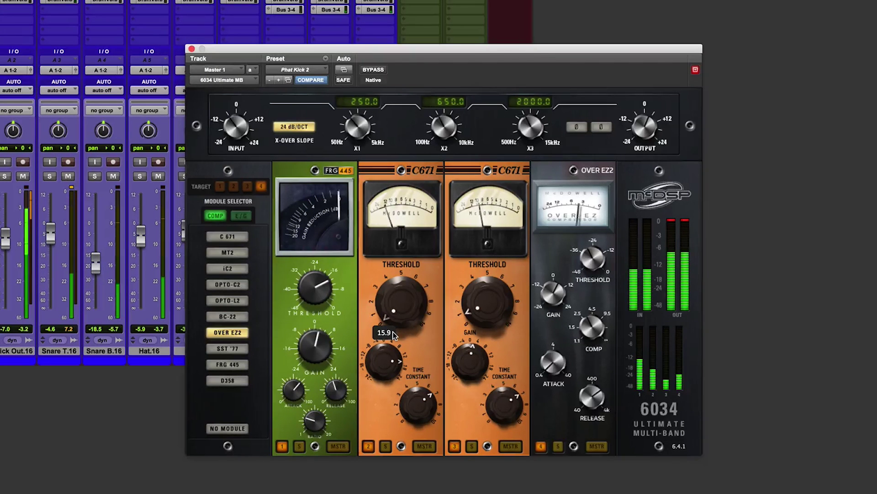
drag(466, 368, 474, 342)
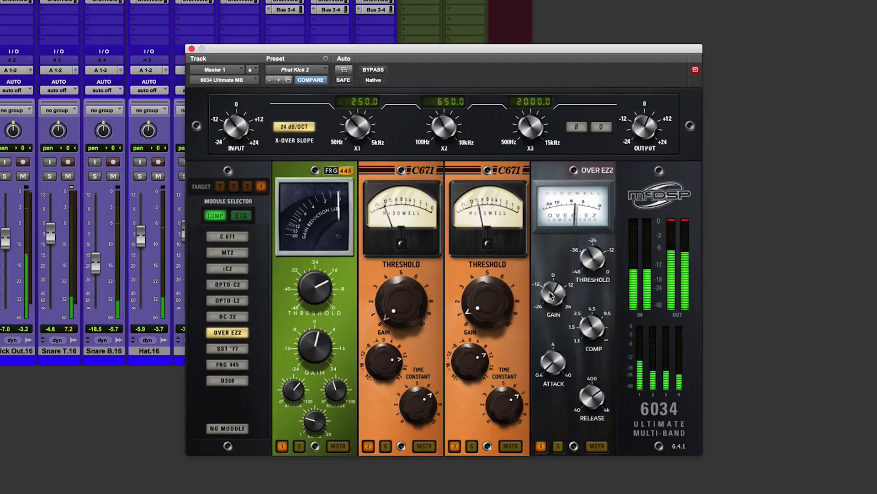
drag(549, 292, 552, 286)
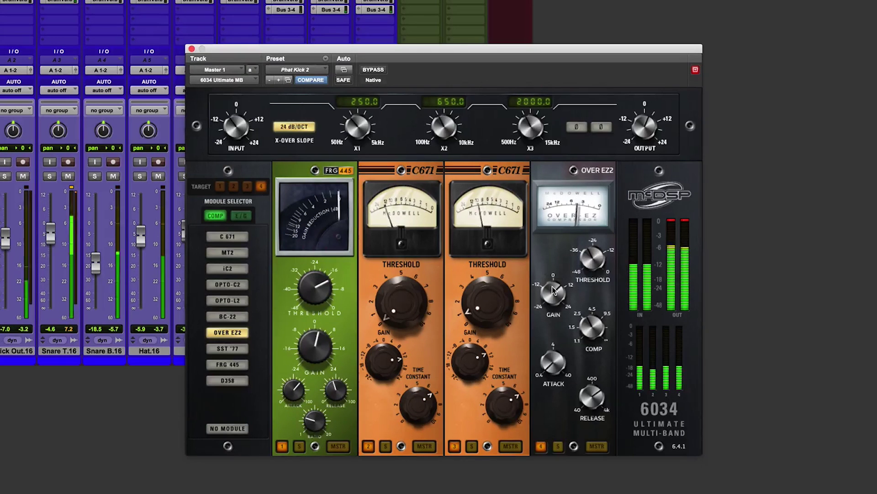